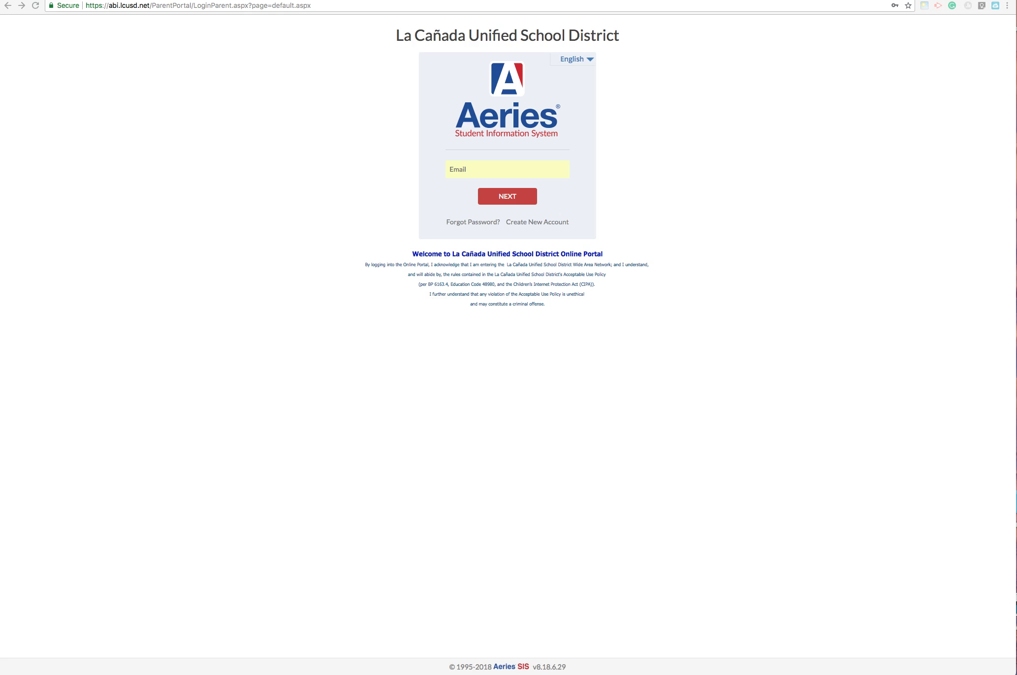
- Begin a new Aeries account with the Parent account type and continue to Step 2
{"action": "left_click", "coordinate": [535, 225]}
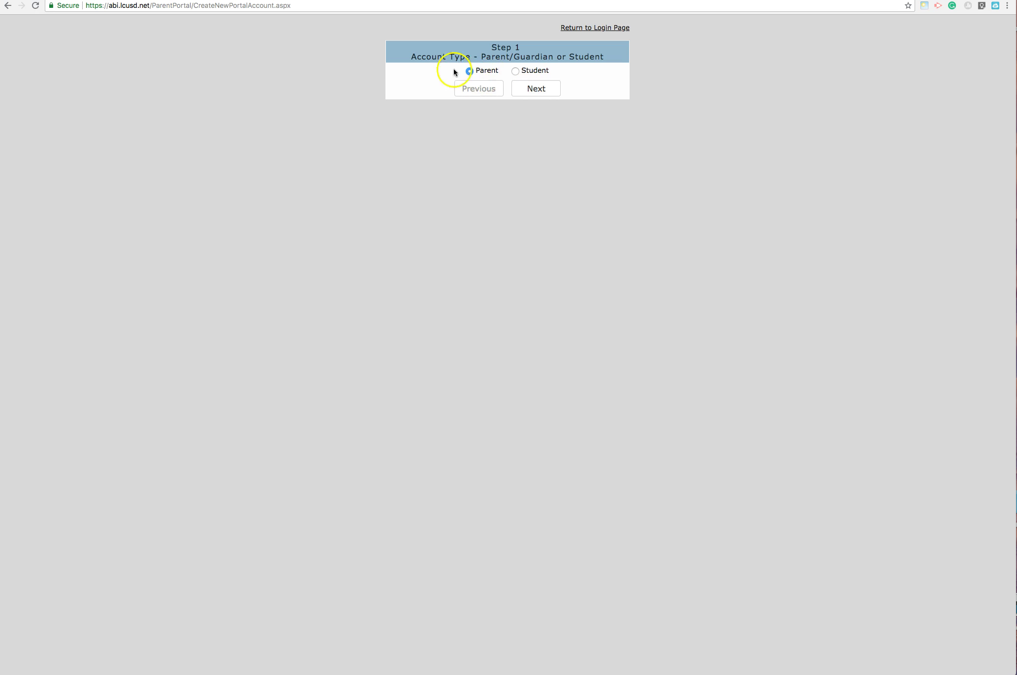
{"action": "left_click", "coordinate": [531, 88]}
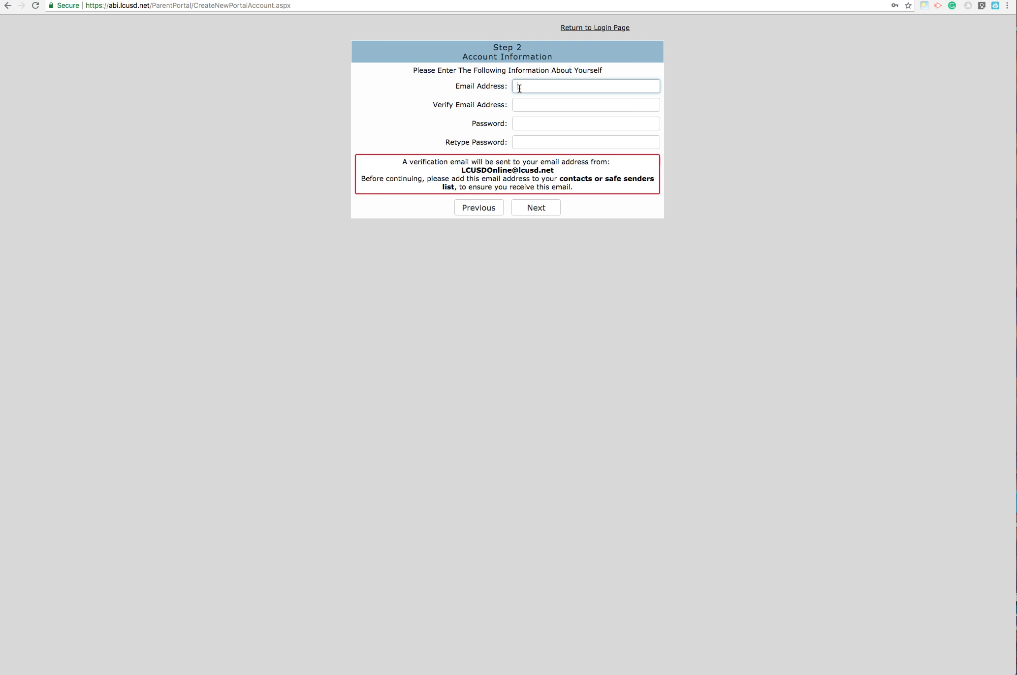
- Enter the account email address and copy it into the Verify Email Address field
{"action": "key", "text": "super+p"}
{"action": "left_click", "coordinate": [362, 55]}
{"action": "type", "text": "d.nett"}
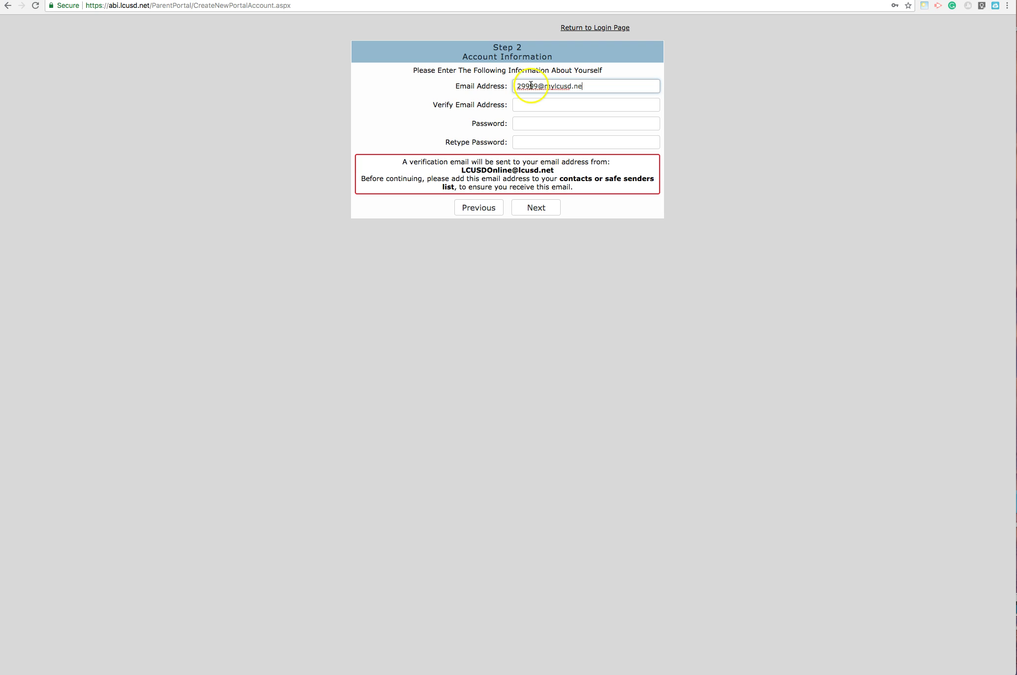
{"action": "left_click", "coordinate": [542, 84]}
{"action": "left_click_drag", "start_coordinate": [542, 85], "coordinate": [592, 84]}
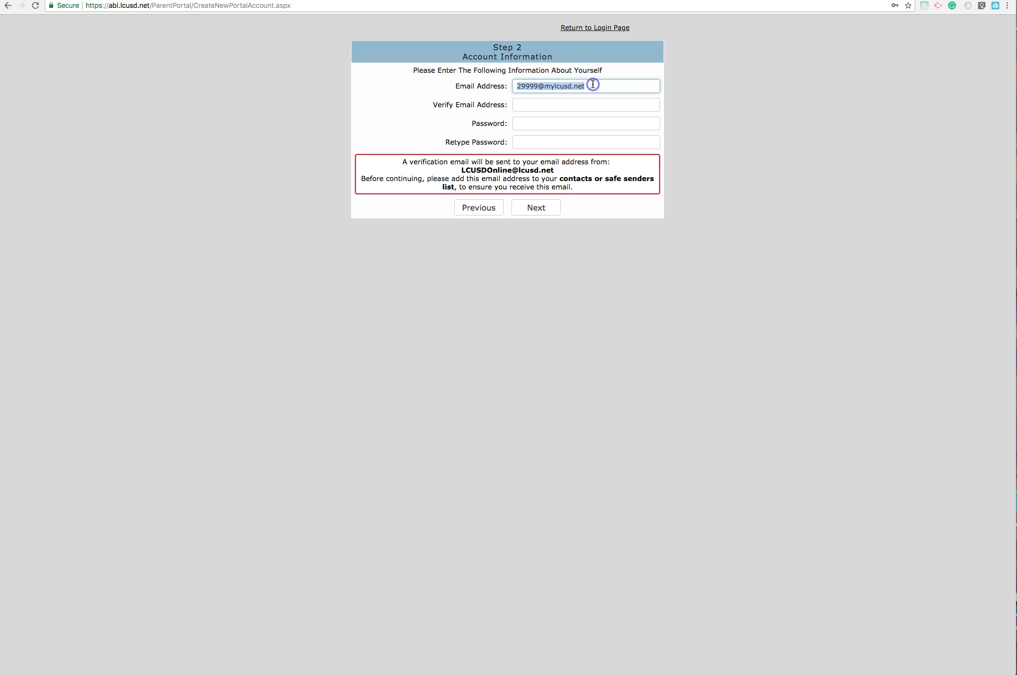
{"action": "key", "text": "super+c"}
{"action": "left_click", "coordinate": [579, 103]}
{"action": "key", "text": "super+v"}
- Enter a matching password in both password fields and select the district sender address
{"action": "left_click", "coordinate": [556, 124]}
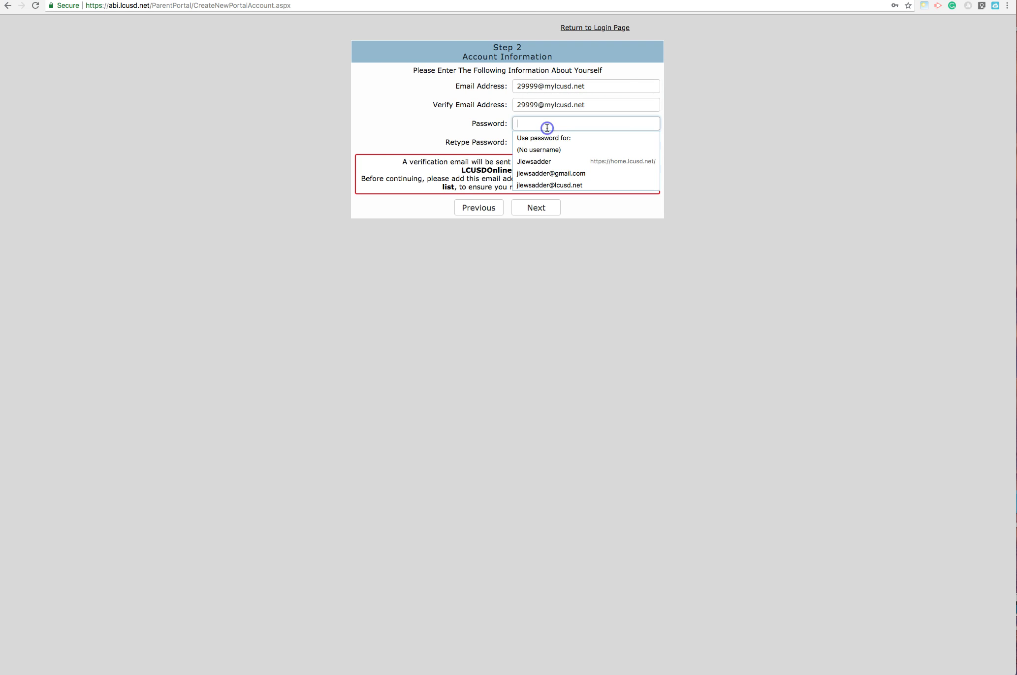
{"action": "type", "text": "aaaaaaa"}
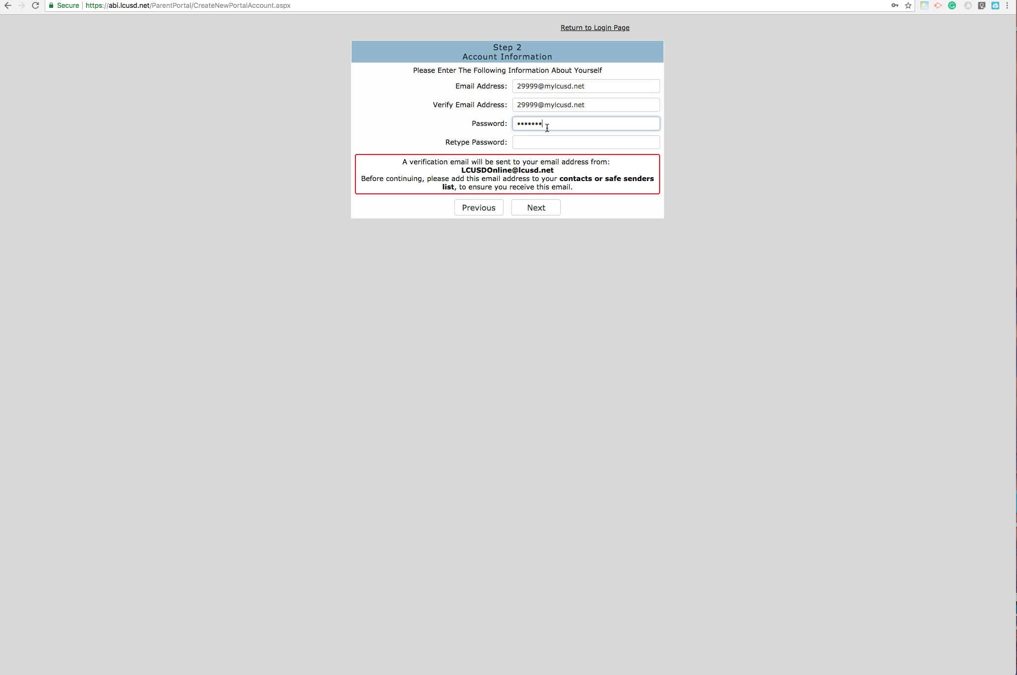
{"action": "type", "text": "a"}
{"action": "left_click", "coordinate": [538, 143]}
{"action": "type", "text": "aa"}
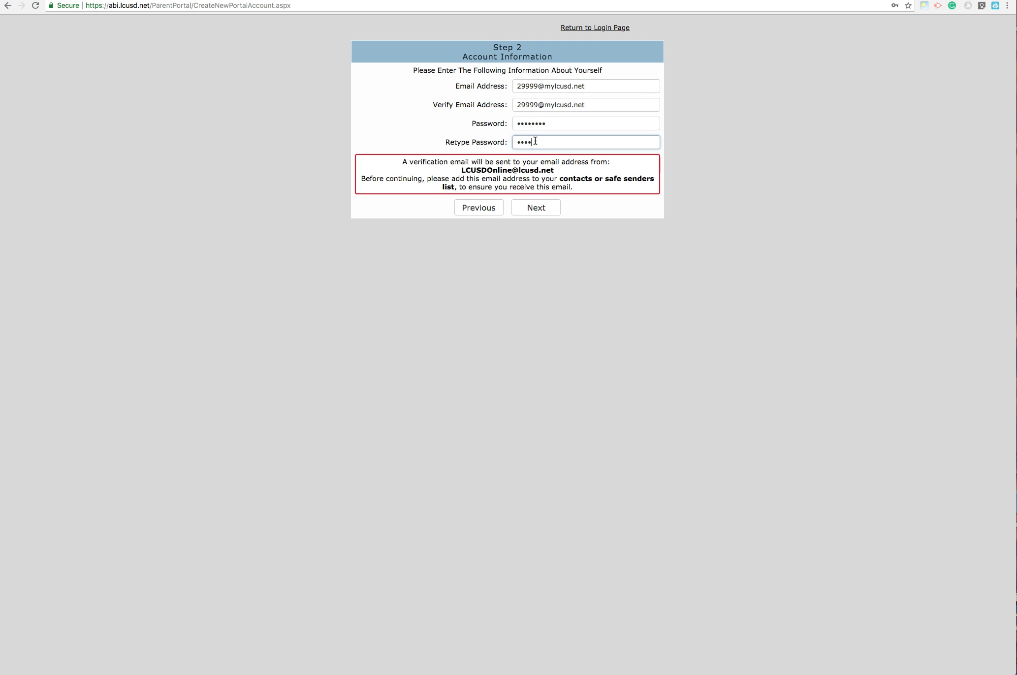
{"action": "type", "text": "aaaaaa"}
{"action": "left_click", "coordinate": [554, 170]}
{"action": "left_click_drag", "start_coordinate": [553, 170], "coordinate": [461, 169]}
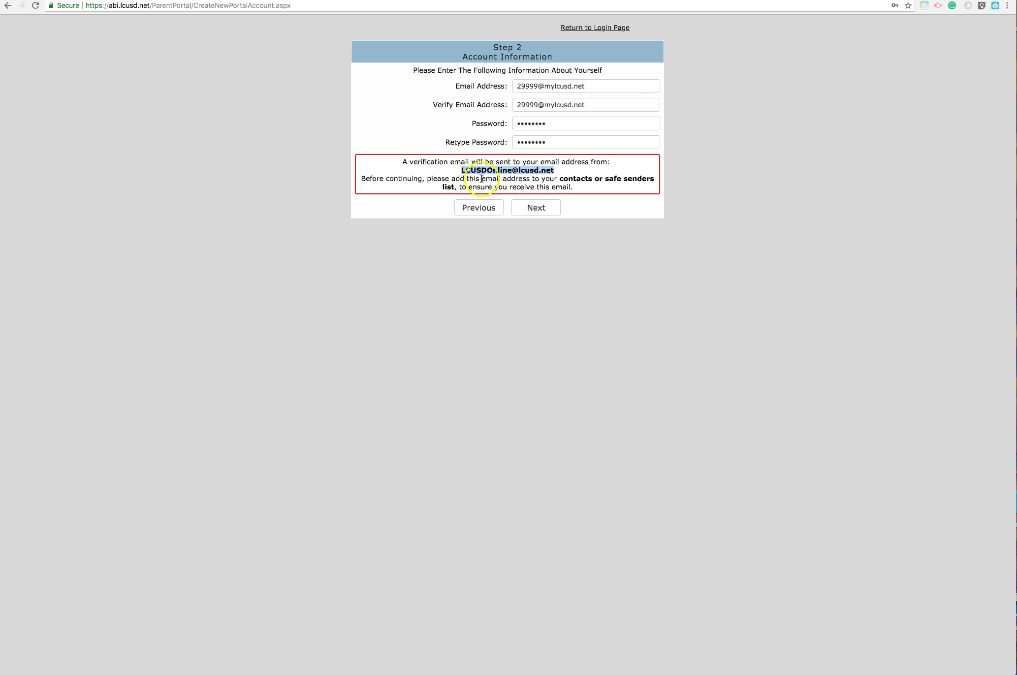
{"action": "left_click", "coordinate": [536, 209]}
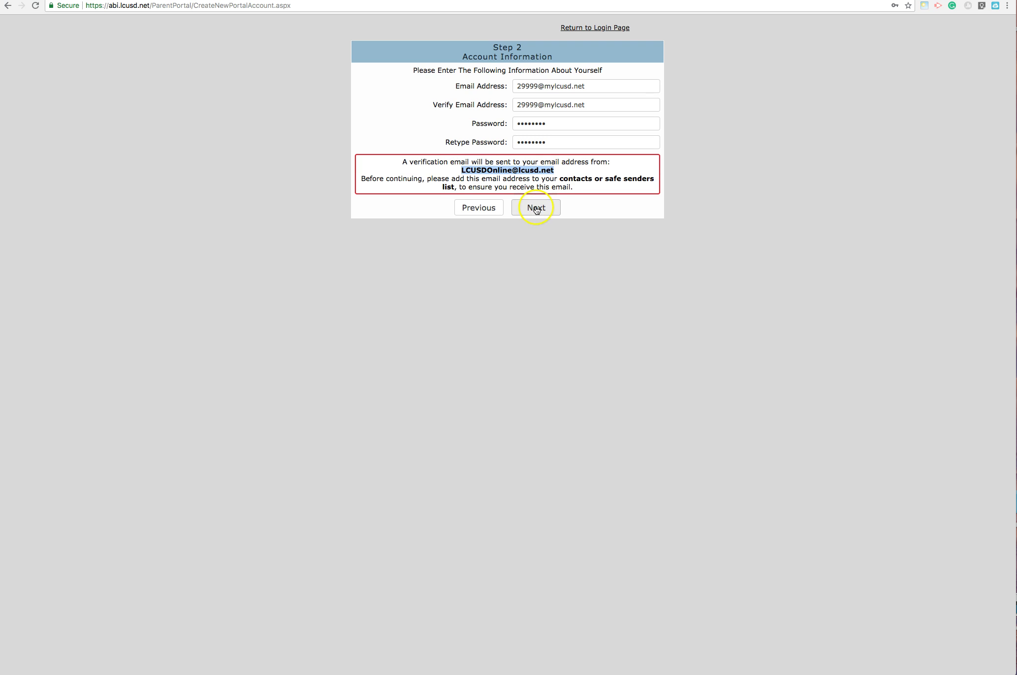
- Submit Step 2 and place the cursor in the Step 3 Email Code field
{"action": "left_click", "coordinate": [537, 208]}
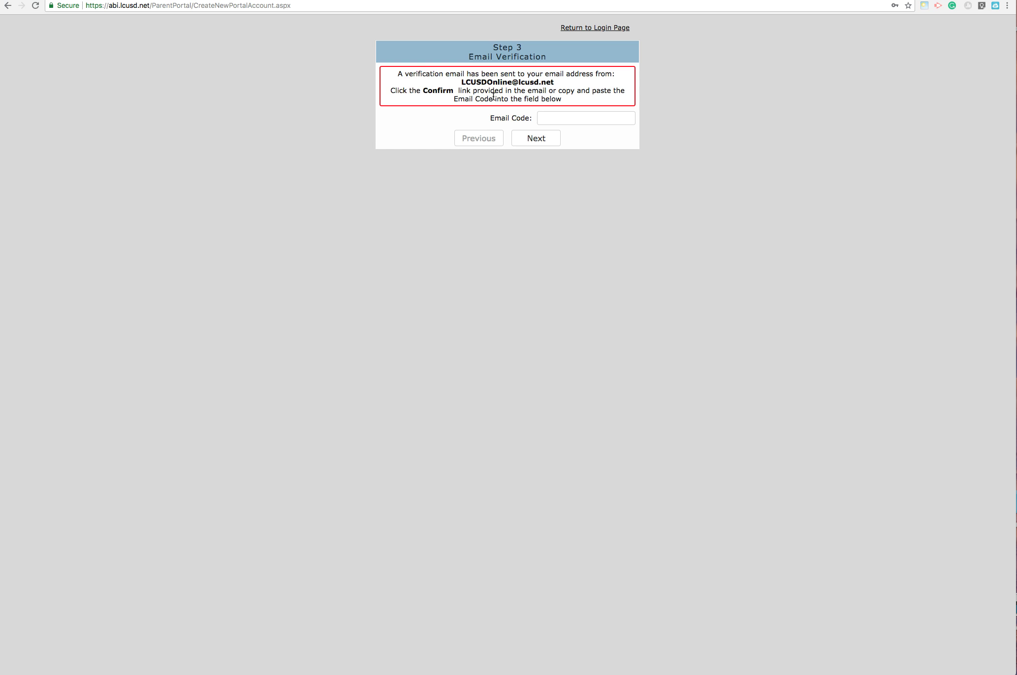
{"action": "left_click", "coordinate": [571, 119]}
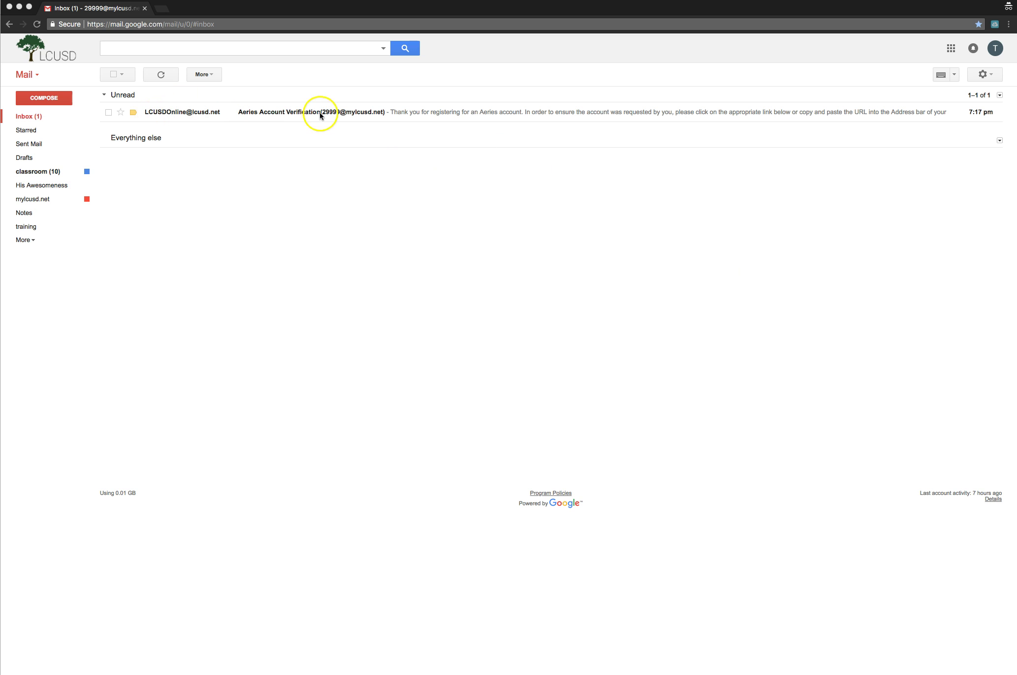
- Open the Aeries Account Verification email and highlight its confirmation URL and email code
{"action": "left_click", "coordinate": [245, 112]}
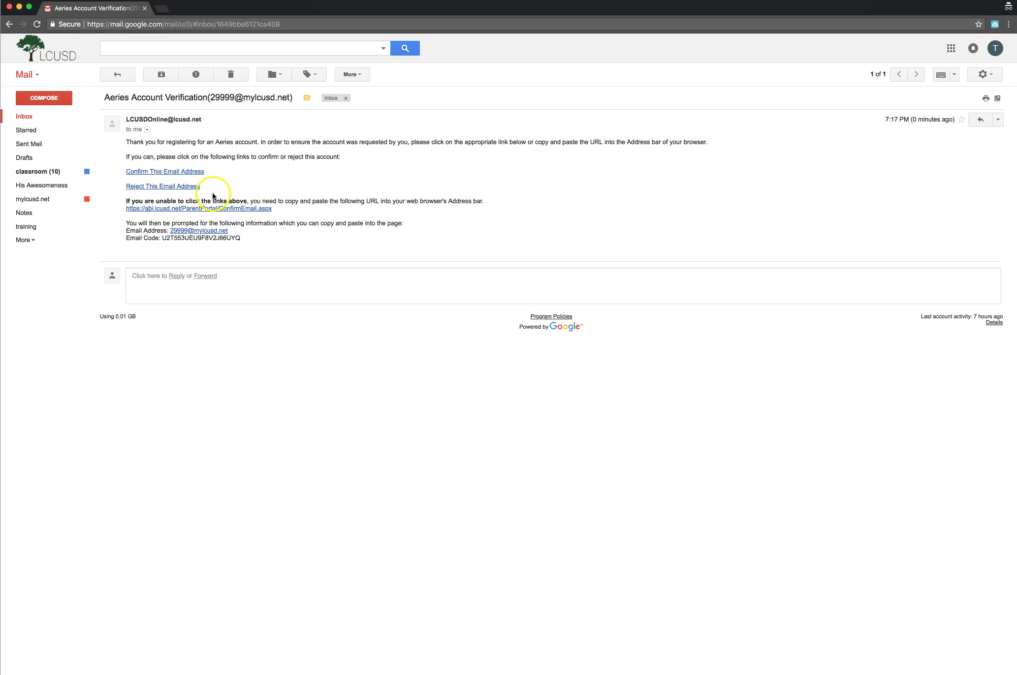
{"action": "left_click_drag", "start_coordinate": [272, 209], "coordinate": [127, 209]}
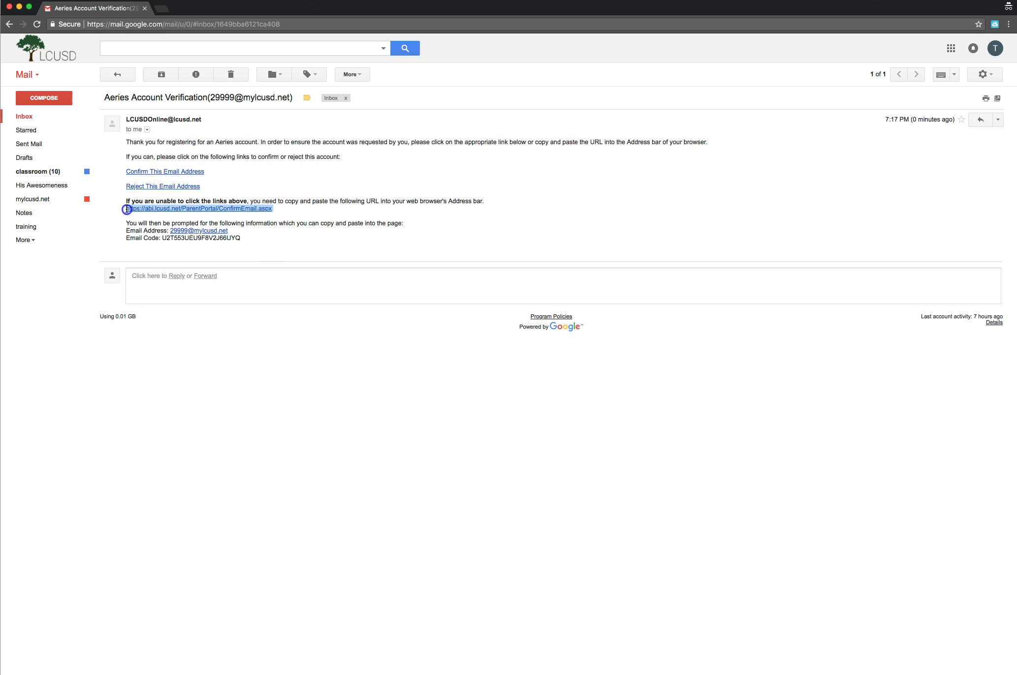
{"action": "left_click", "coordinate": [112, 216]}
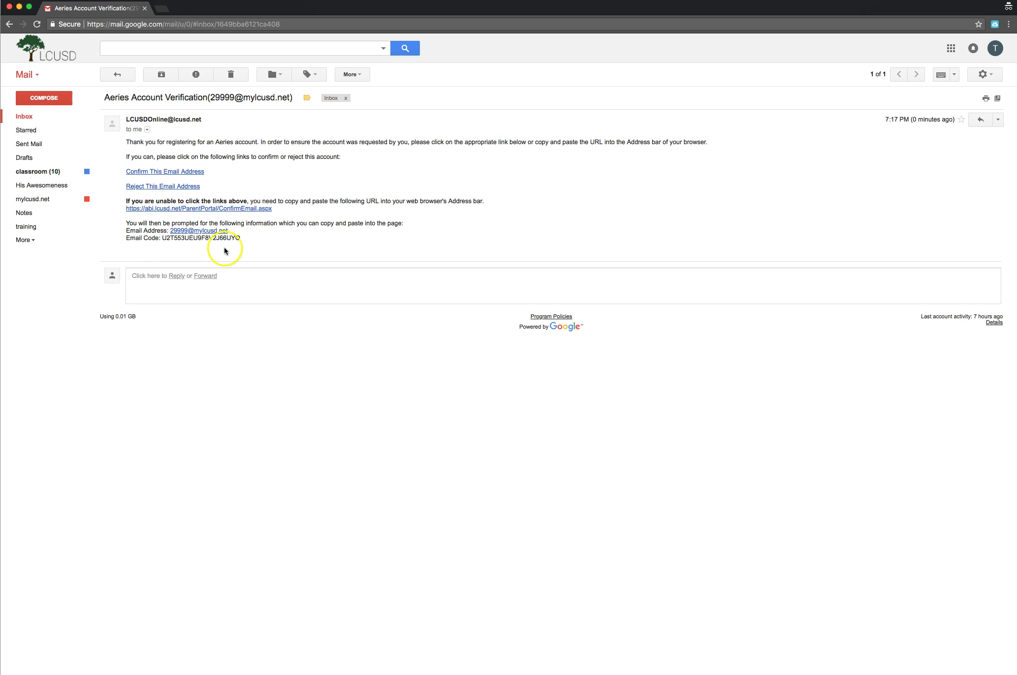
{"action": "left_click_drag", "start_coordinate": [244, 241], "coordinate": [163, 238]}
{"action": "left_click", "coordinate": [335, 242]}
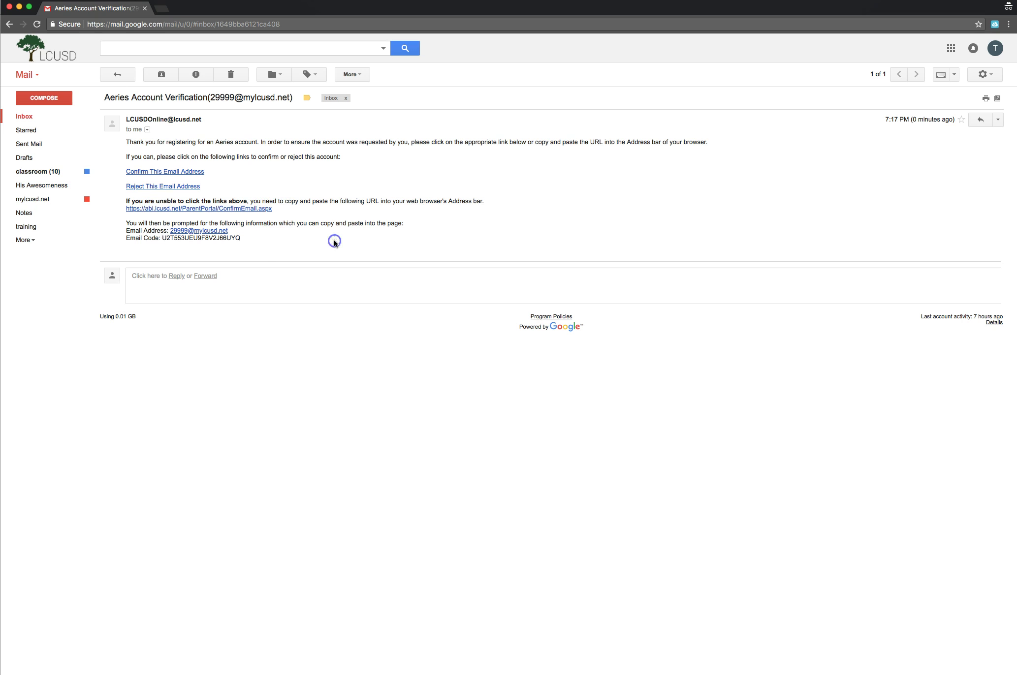
- Use the Confirm This Email Address link in the verification email
{"action": "left_click", "coordinate": [168, 175]}
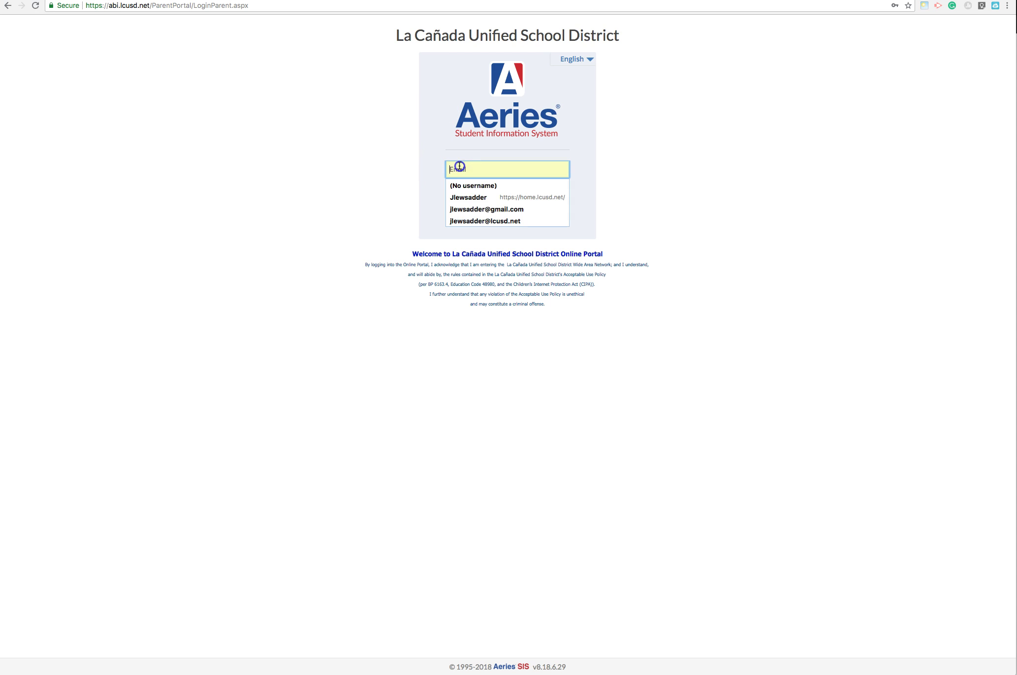
- Sign in to Aeries with the new account's email address and password
{"action": "type", "text": "c"}
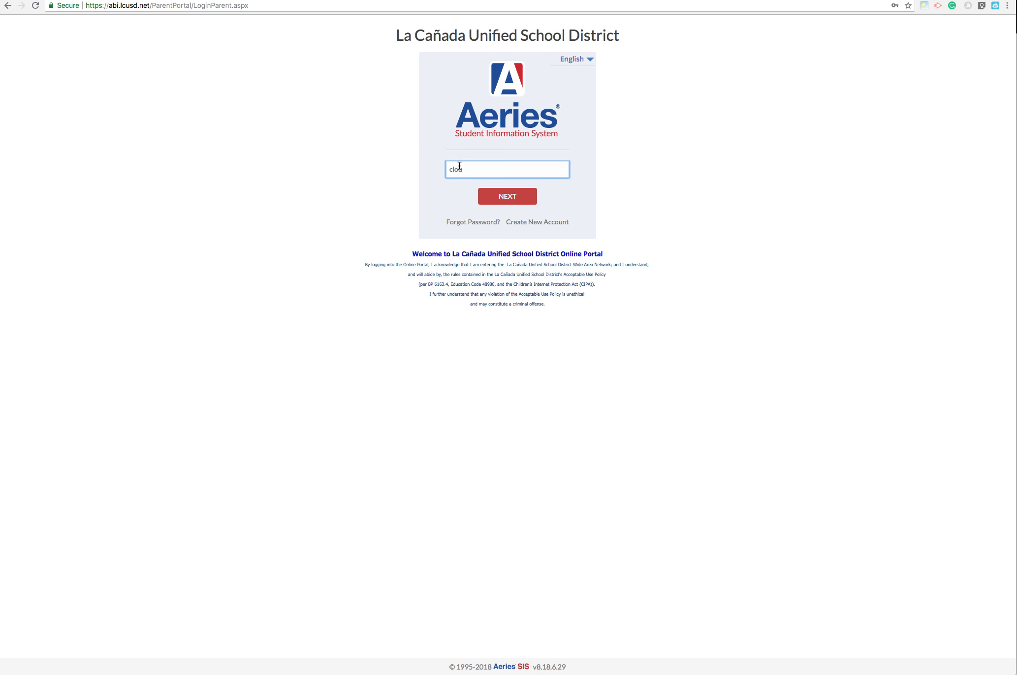
{"action": "key", "text": "BackSpace"}
{"action": "left_click", "coordinate": [480, 193]}
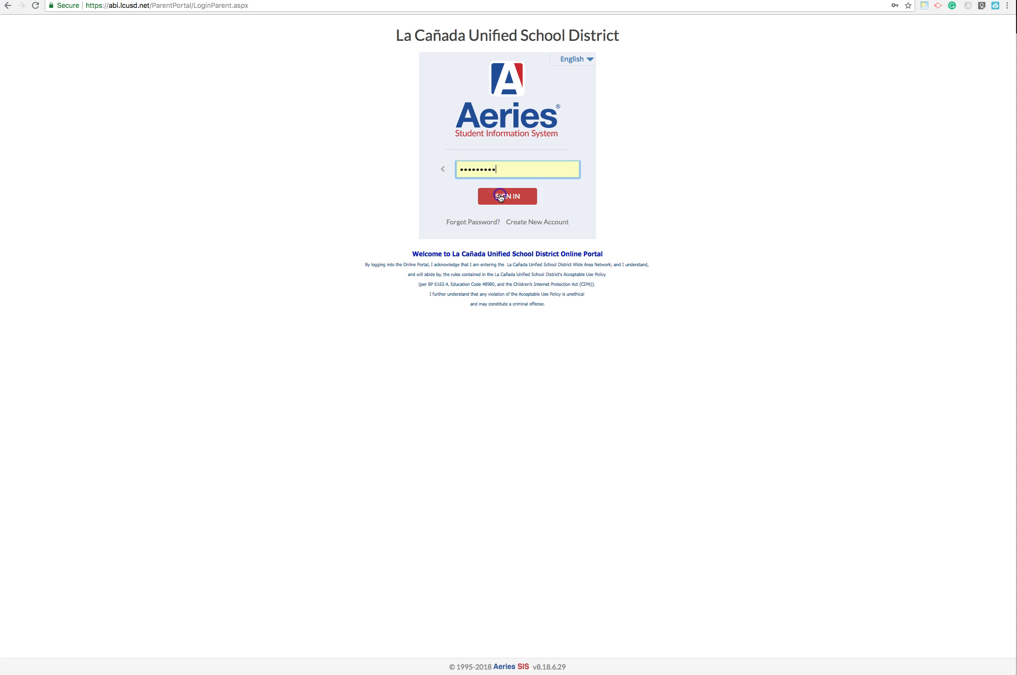
{"action": "left_click", "coordinate": [493, 169]}
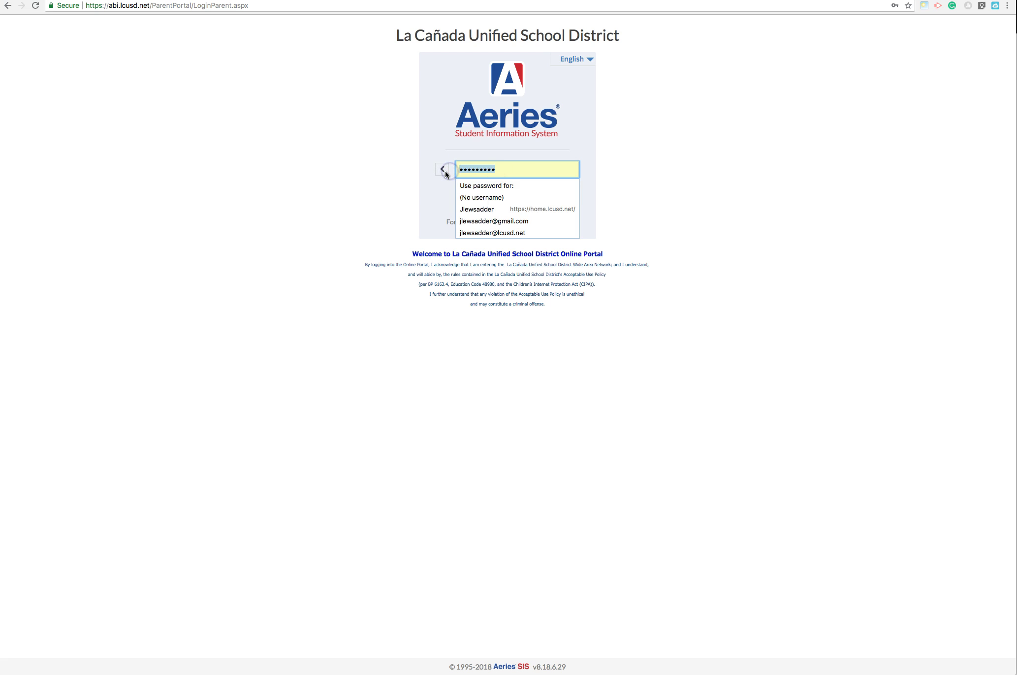
{"action": "key", "text": "super+a"}
{"action": "type", "text": "••••••••"}
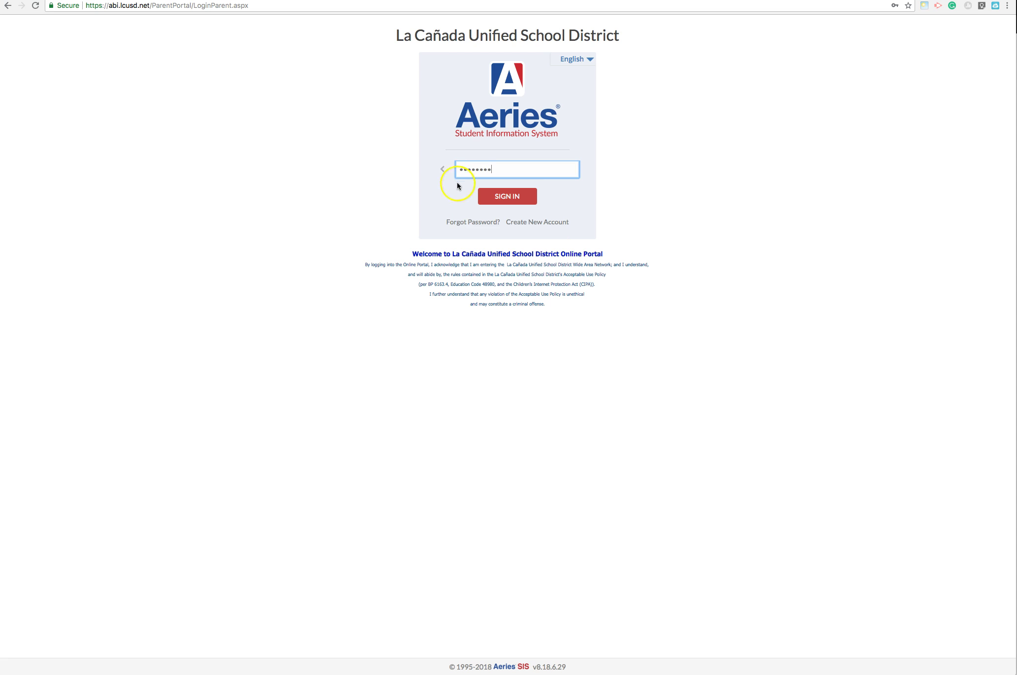
{"action": "left_click", "coordinate": [497, 196]}
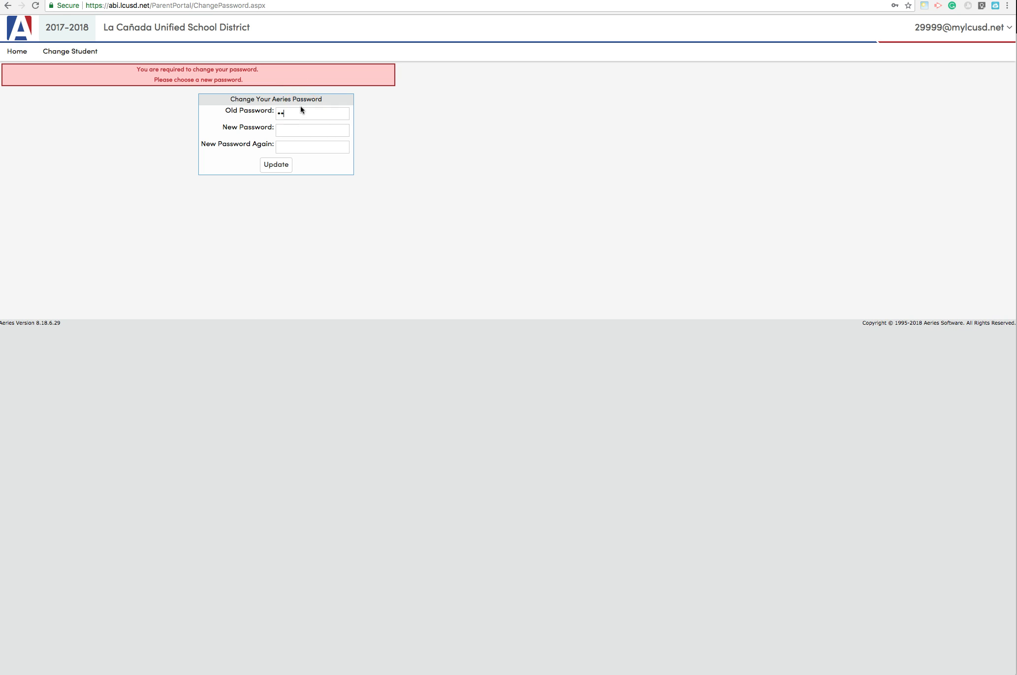
- Enter a new password in both New Password fields and update it
{"action": "left_click", "coordinate": [310, 129]}
{"action": "type", "text": "••••"}
{"action": "left_click", "coordinate": [308, 147]}
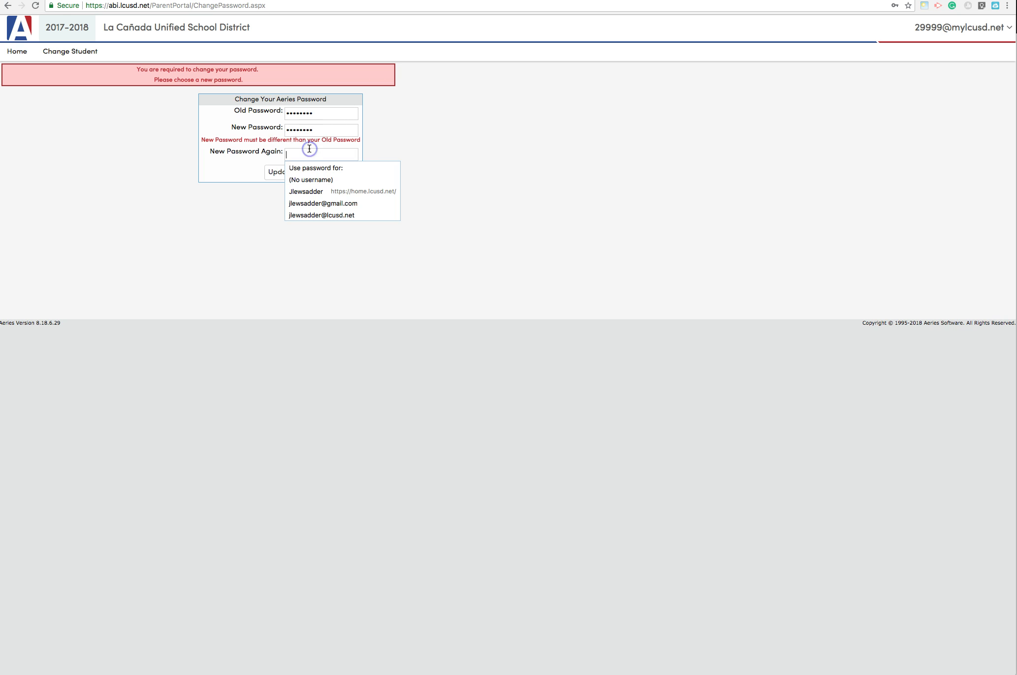
{"action": "double_click", "coordinate": [316, 130]}
{"action": "key", "text": "BackSpace"}
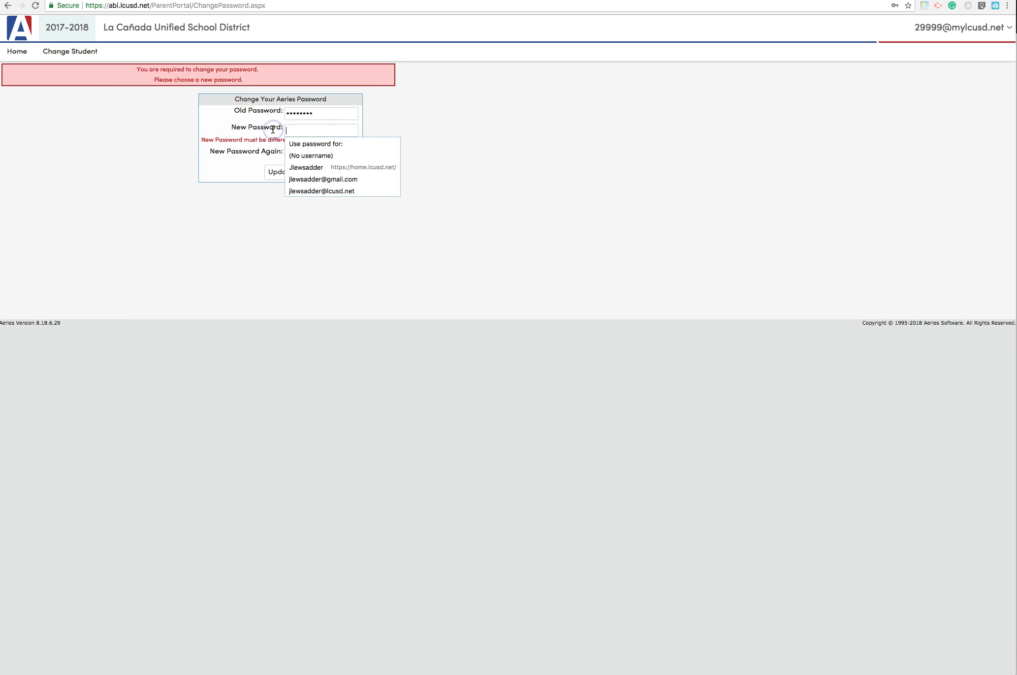
{"action": "type", "text": "•"}
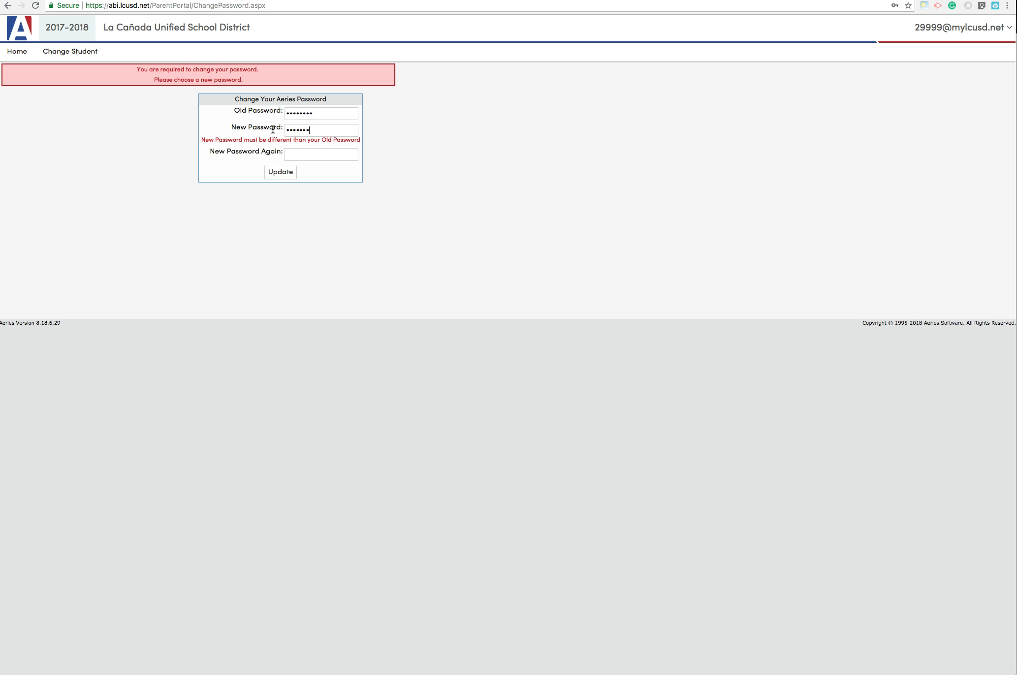
{"action": "left_click", "coordinate": [291, 154]}
{"action": "type", "text": "•"}
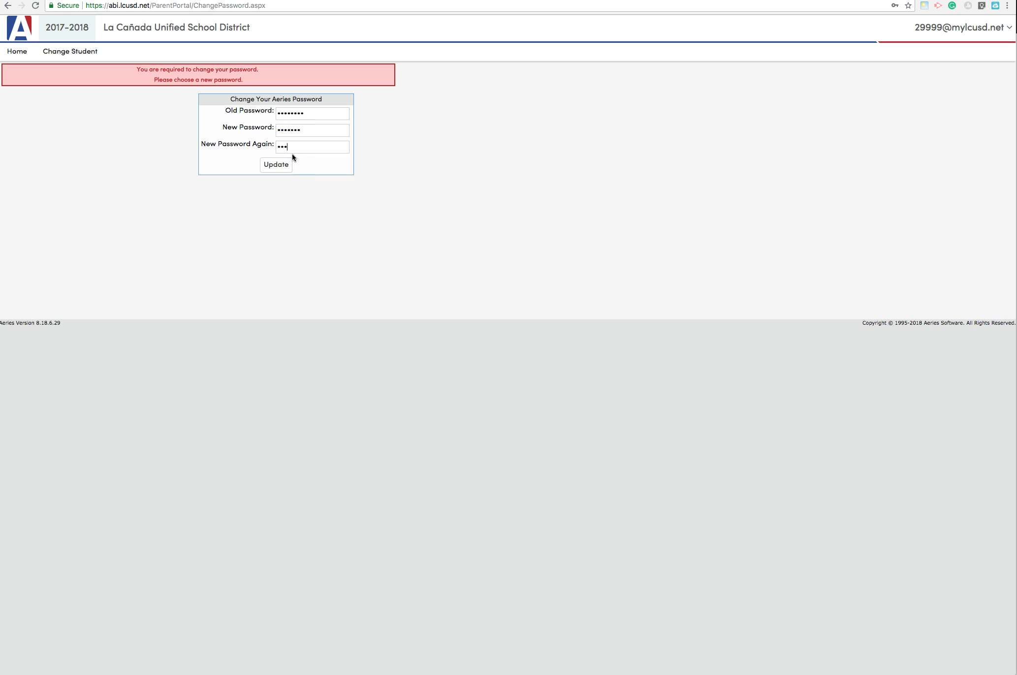
{"action": "left_click", "coordinate": [281, 165]}
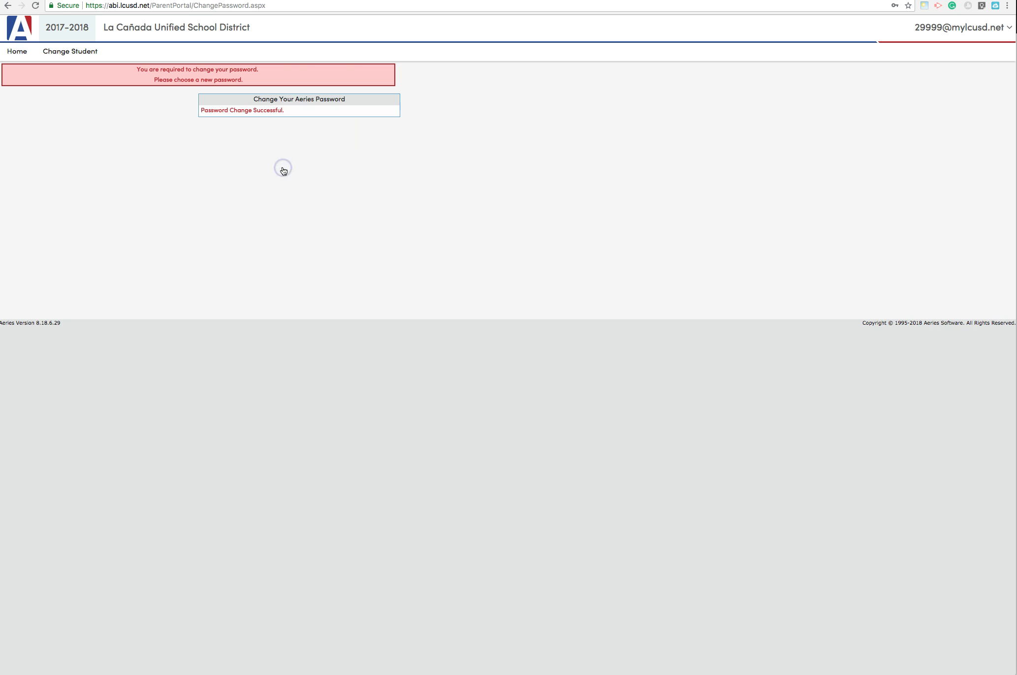
{"action": "mouse_move", "coordinate": [68, 50]}
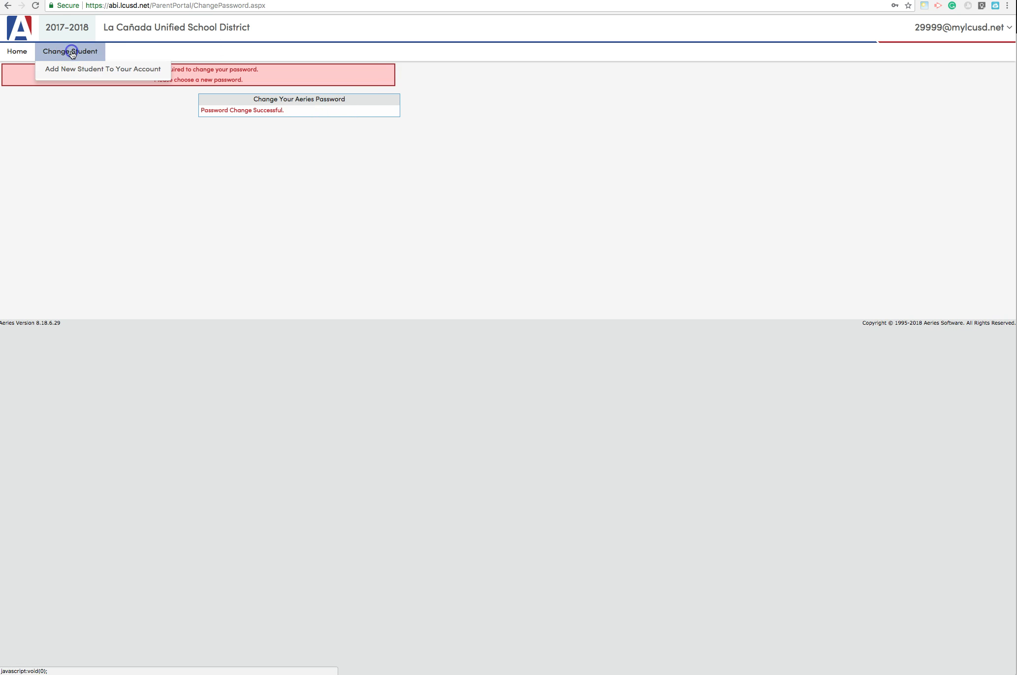
- Open Add New Student To Your Account and focus the Student Permanent ID Number field
{"action": "left_click", "coordinate": [88, 70]}
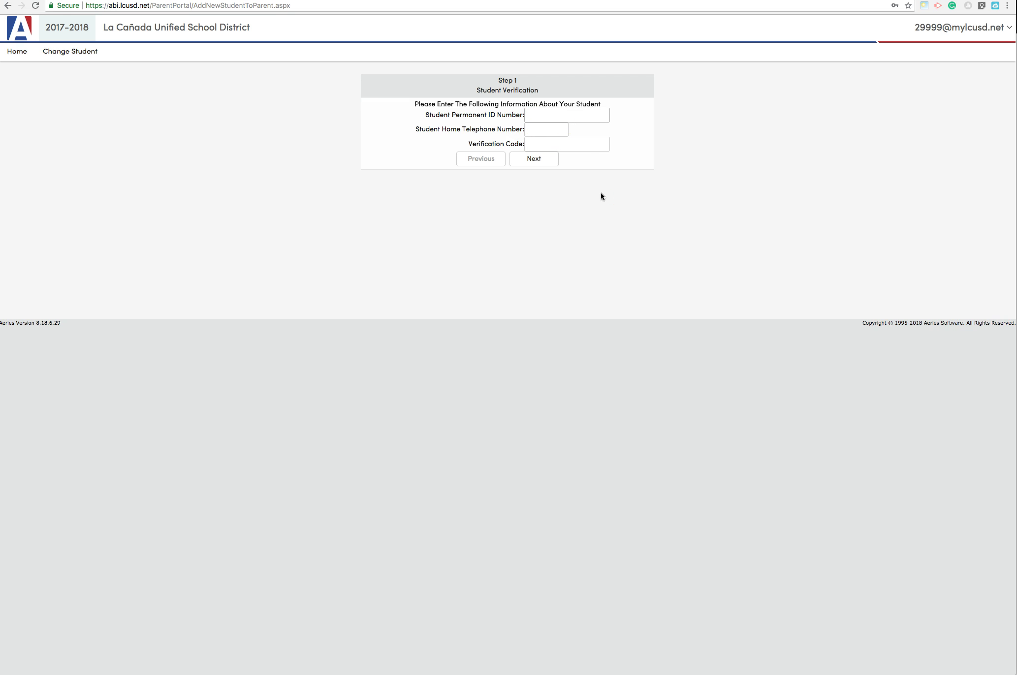
{"action": "left_click", "coordinate": [544, 114]}
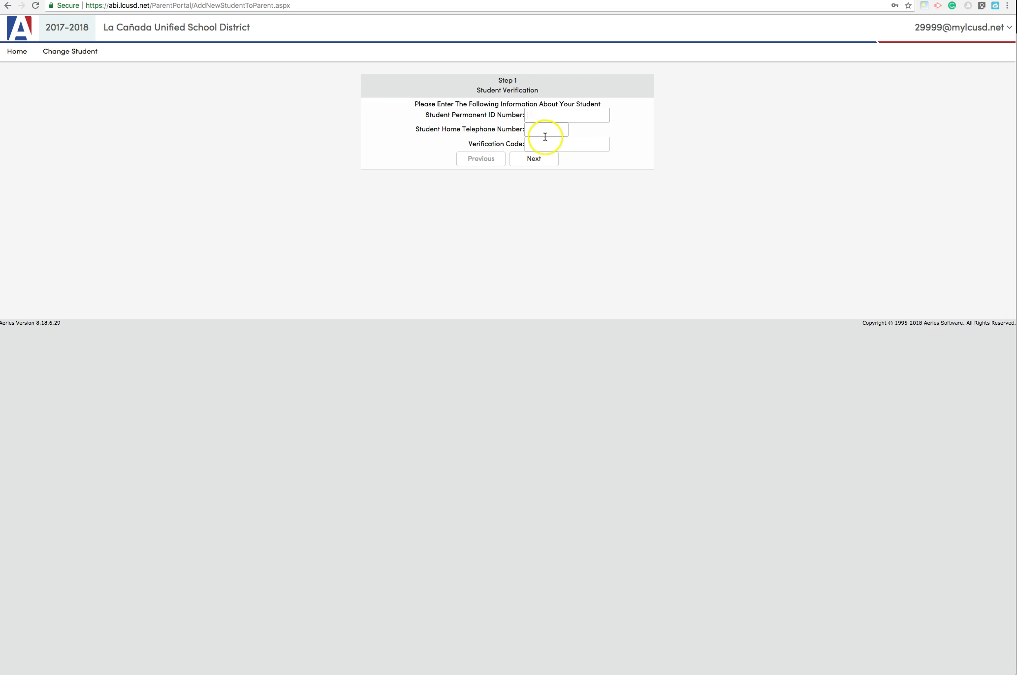